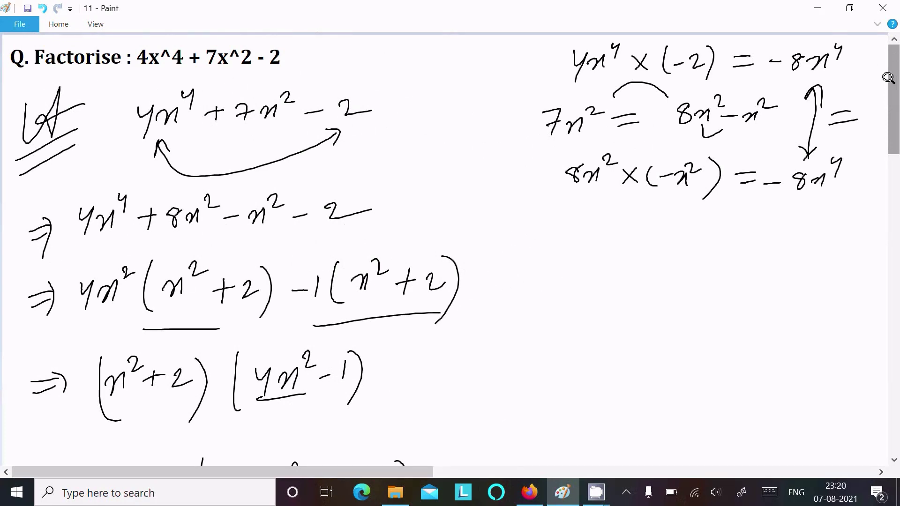
Step: Open file 11 from the math folder in Paint through File Explorer's Open with menu
left_click(558, 488)
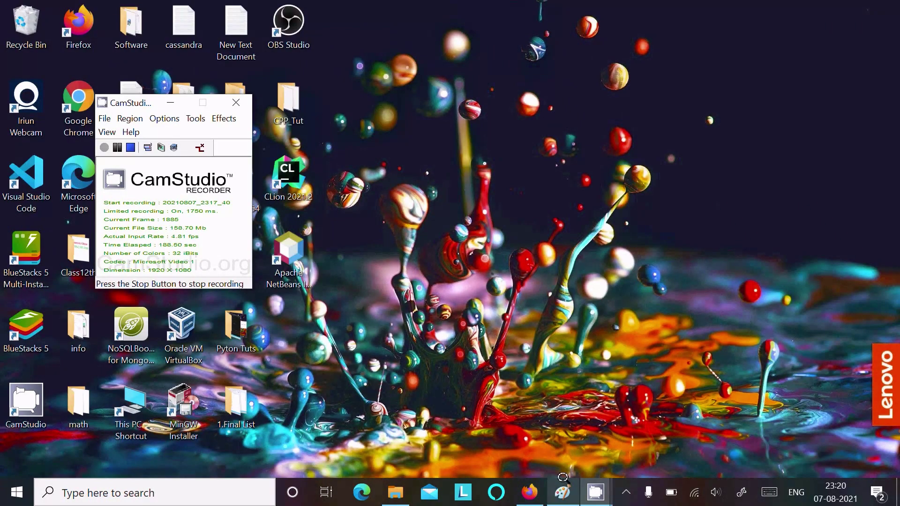
left_click(558, 486)
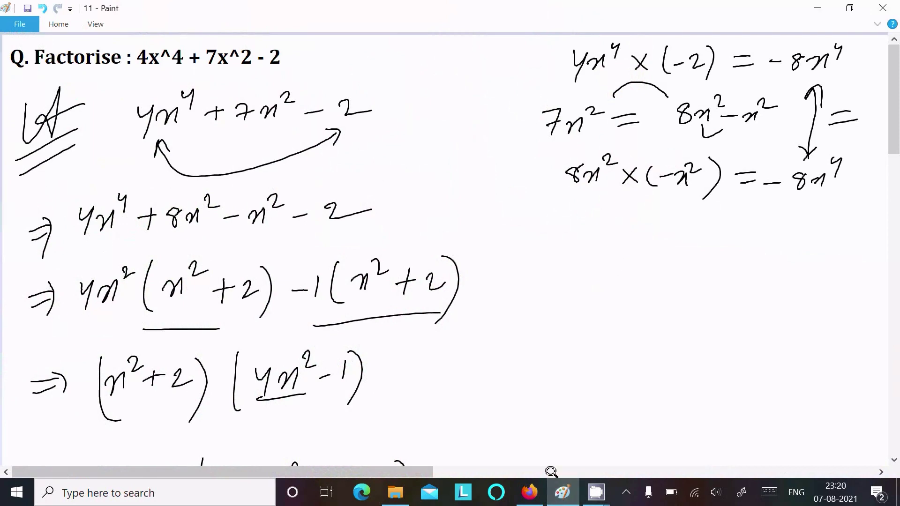
left_click(395, 490)
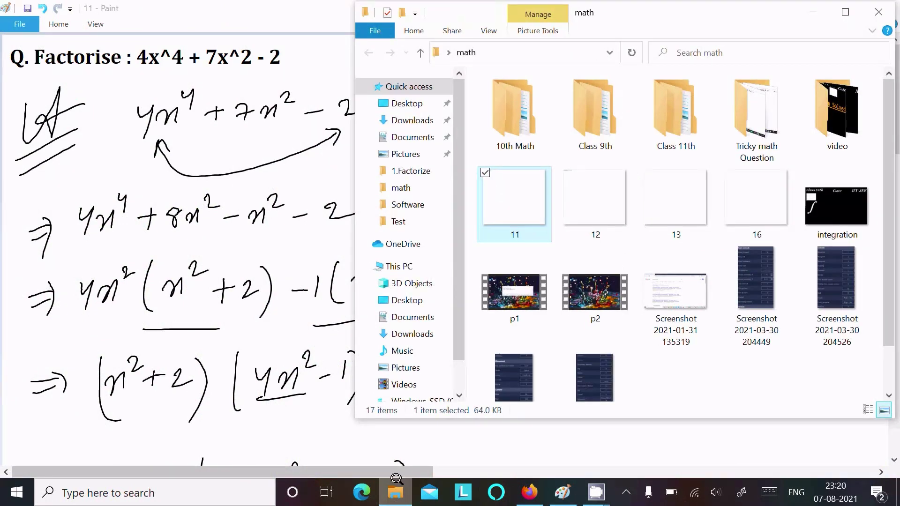
right_click(510, 198)
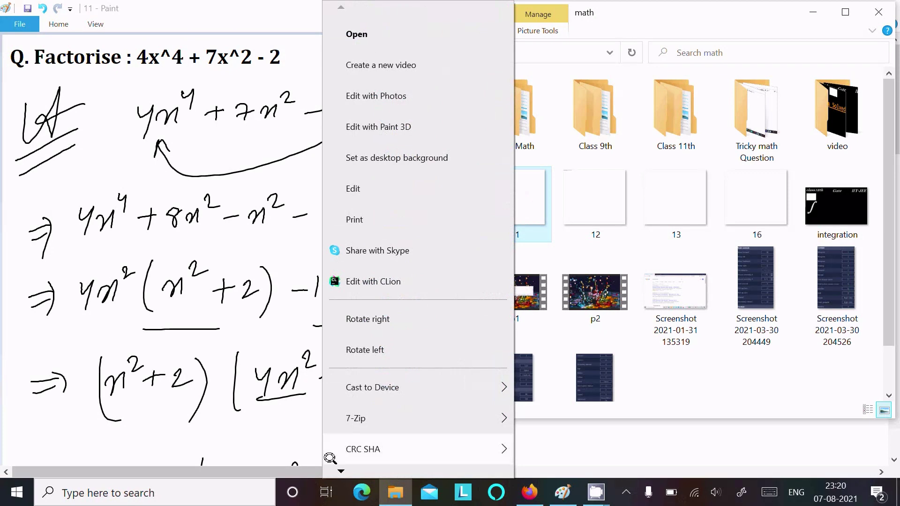
mouse_move(340, 469)
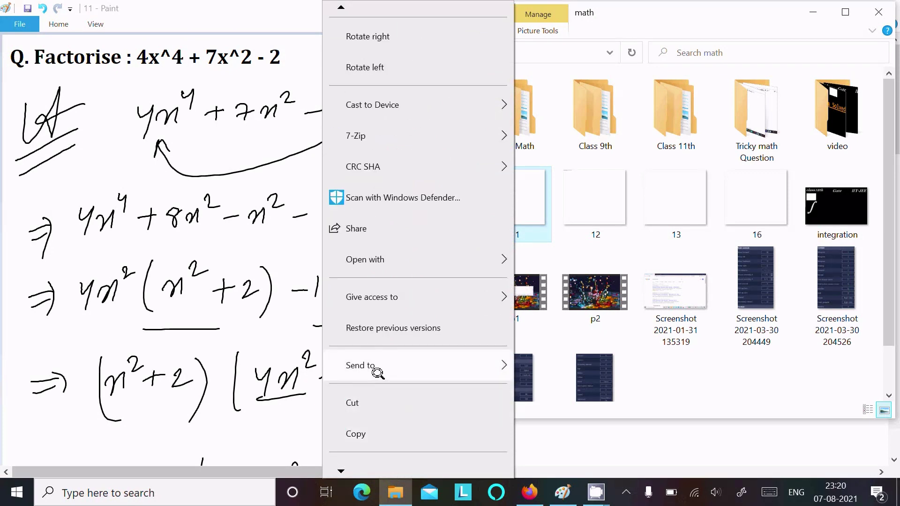
mouse_move(373, 259)
left_click(556, 259)
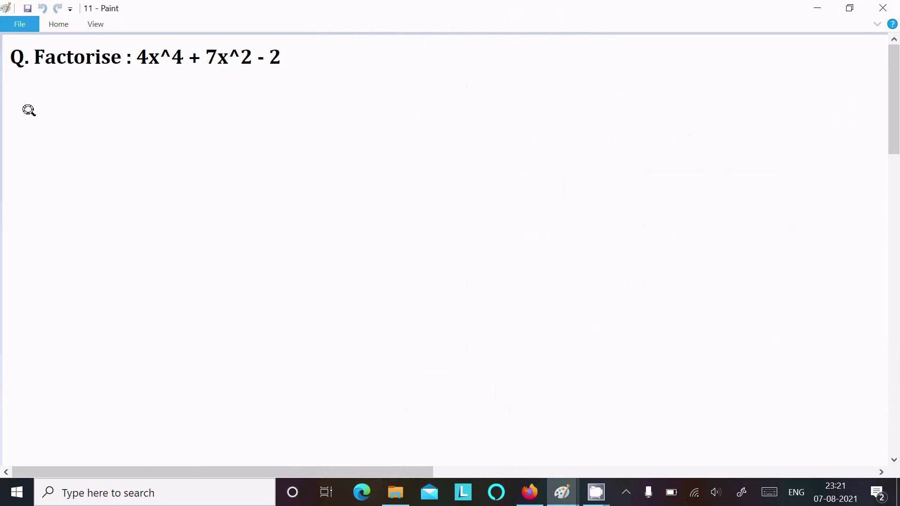
Step: Handwrite an underlined solution mark and the expression 4x⁴+7x²−2 below the question
mouse_move(28, 109)
left_mouse_down()
mouse_move(41, 122)
mouse_move(99, 100)
left_mouse_up()
left_click_drag(22, 149, 97, 124)
left_click_drag(28, 159, 95, 135)
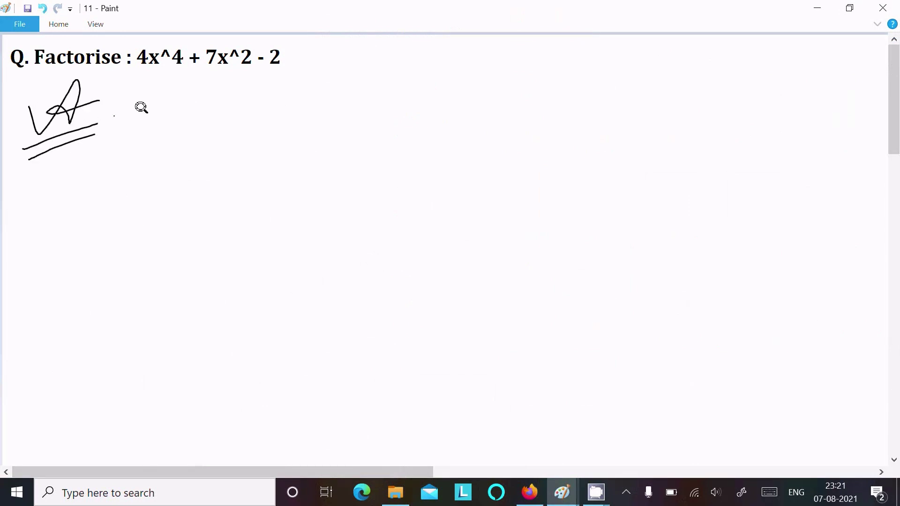
mouse_move(149, 102)
left_mouse_down()
mouse_move(166, 99)
mouse_move(161, 134)
left_mouse_up()
mouse_move(177, 113)
left_mouse_down()
mouse_move(185, 106)
mouse_move(192, 125)
left_mouse_up()
mouse_move(201, 92)
left_mouse_down()
mouse_move(239, 121)
mouse_move(253, 111)
left_mouse_up()
mouse_move(262, 104)
left_mouse_down()
mouse_move(278, 122)
mouse_move(298, 116)
left_mouse_up()
mouse_move(313, 94)
left_mouse_down()
mouse_move(346, 107)
mouse_move(392, 108)
left_mouse_up()
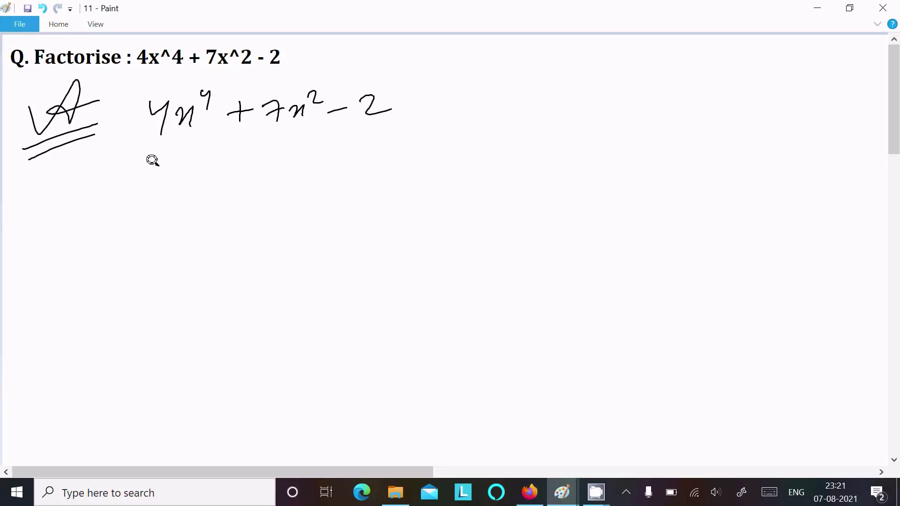
Step: Write 'let x² = y' beneath the expression
mouse_move(156, 161)
left_mouse_down()
mouse_move(155, 188)
mouse_move(180, 185)
left_mouse_up()
mouse_move(193, 158)
left_mouse_down()
mouse_move(197, 187)
mouse_move(211, 171)
left_mouse_up()
left_click_drag(261, 156, 275, 164)
left_click_drag(287, 168, 305, 164)
mouse_move(288, 174)
left_mouse_down()
mouse_move(309, 170)
mouse_move(334, 183)
left_mouse_up()
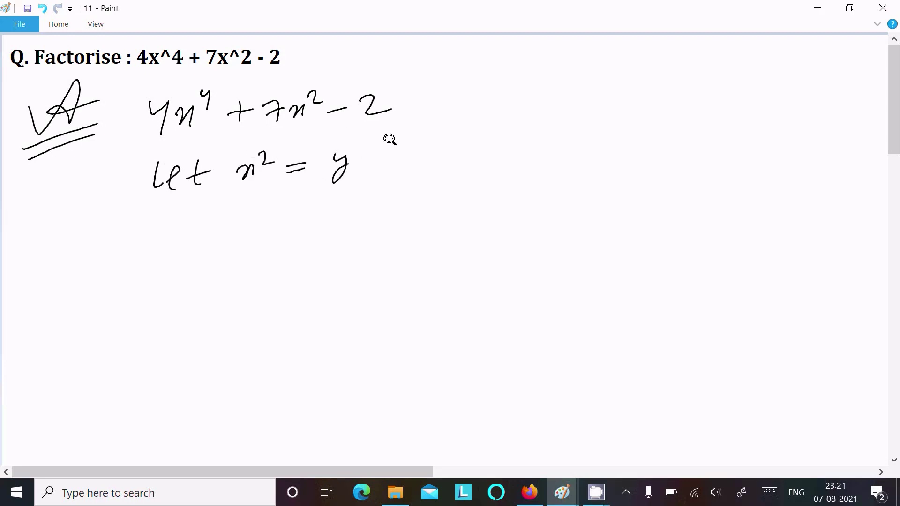
Step: Start a ⇒ line with the term 4(x²)², undoing a mistaken 4x²×x² attempt
left_click_drag(74, 258, 98, 254)
mouse_move(75, 268)
left_mouse_down()
mouse_move(100, 263)
mouse_move(89, 281)
left_mouse_up()
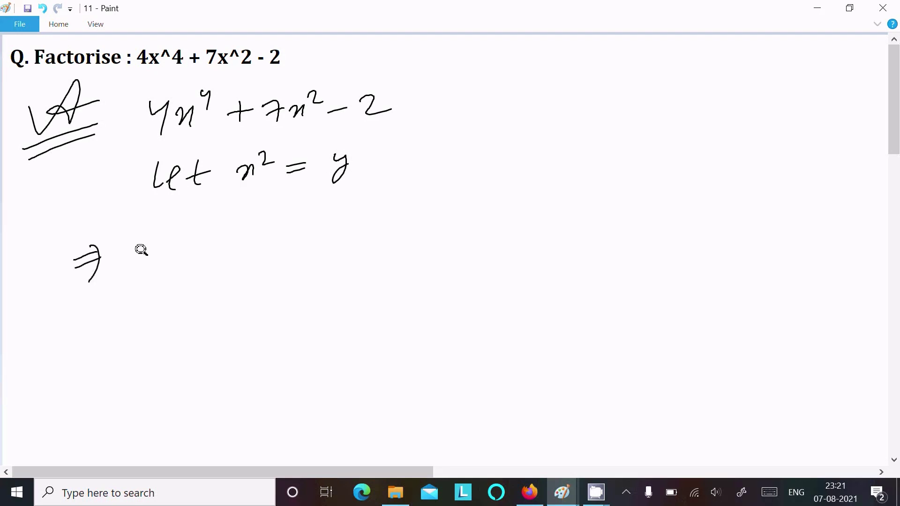
left_click_drag(144, 247, 156, 244)
mouse_move(157, 243)
left_mouse_down()
mouse_move(150, 272)
mouse_move(206, 240)
left_mouse_up()
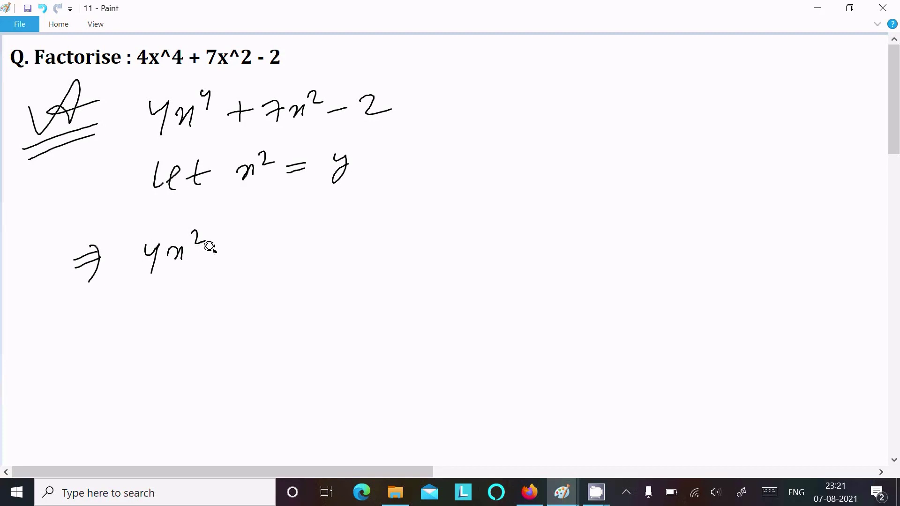
left_click_drag(214, 247, 228, 259)
mouse_move(228, 244)
left_mouse_down()
mouse_move(213, 266)
mouse_move(254, 261)
mouse_move(278, 237)
left_mouse_up()
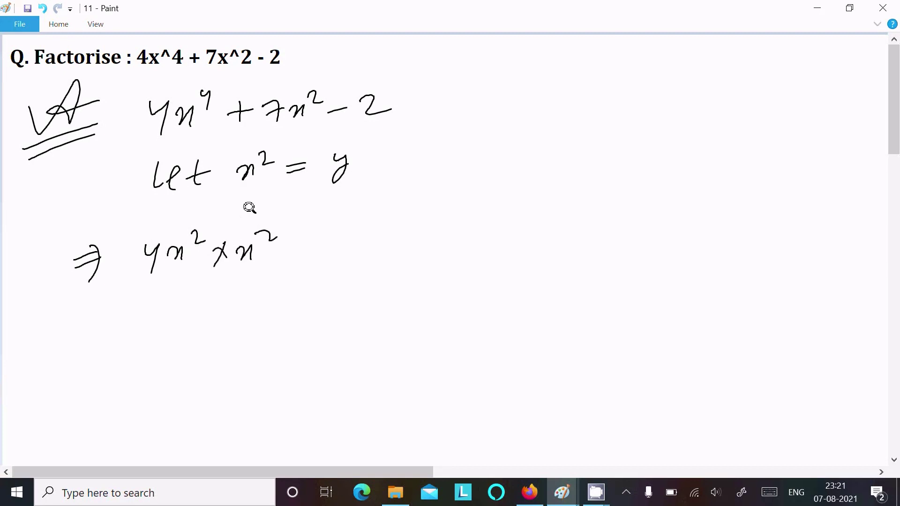
left_click(43, 6)
left_click(41, 6)
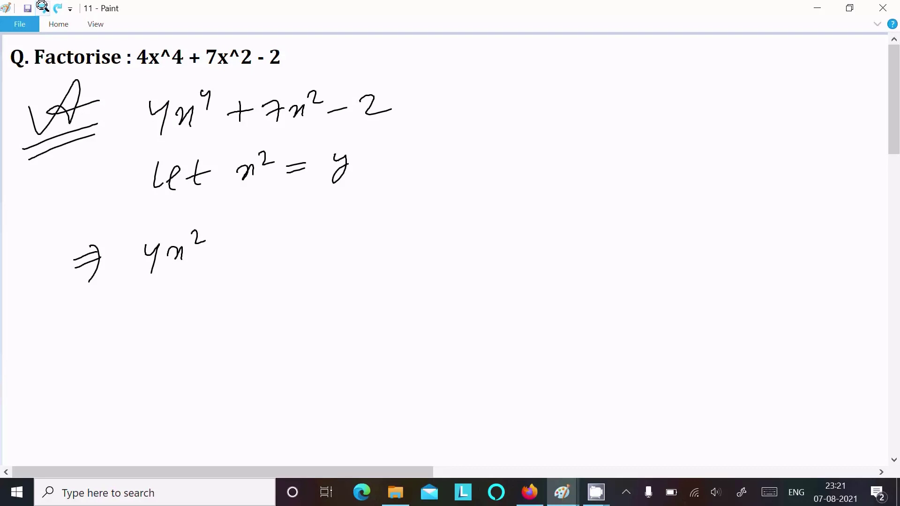
left_click(42, 6)
left_click(42, 6)
mouse_move(172, 256)
left_mouse_down()
mouse_move(186, 266)
mouse_move(204, 244)
mouse_move(184, 278)
left_mouse_up()
left_click_drag(207, 236, 209, 270)
mouse_move(226, 234)
left_mouse_down()
mouse_move(257, 261)
mouse_move(272, 251)
mouse_move(327, 252)
mouse_move(331, 239)
mouse_move(432, 250)
left_mouse_up()
Step: Finish that line with +7x²−2, then write ⇒ 4y²+7y−2 below it
left_click(232, 324)
left_click_drag(75, 336, 106, 340)
mouse_move(94, 324)
left_mouse_down()
mouse_move(108, 323)
mouse_move(97, 365)
left_mouse_up()
left_click_drag(161, 323, 170, 330)
left_click_drag(170, 320, 163, 359)
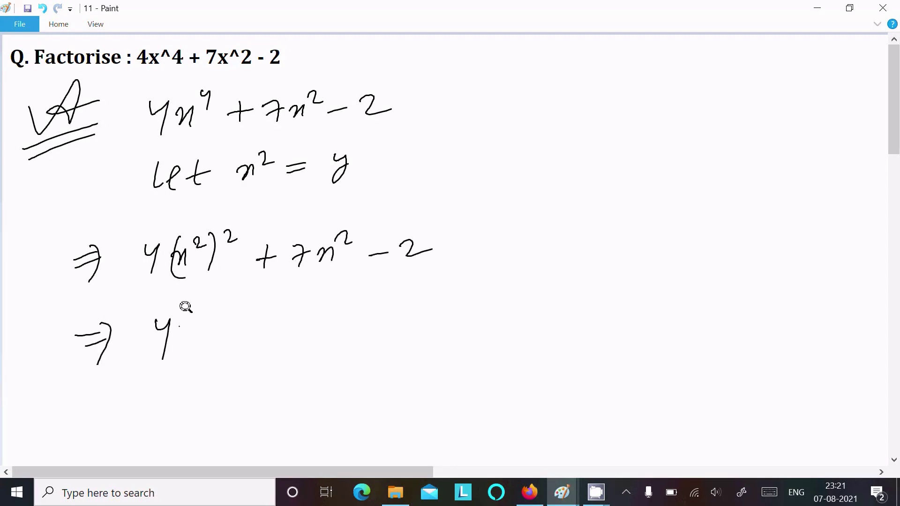
left_click(193, 258)
left_click_drag(190, 321, 196, 334)
left_click_drag(203, 320, 189, 357)
mouse_move(209, 309)
left_mouse_down()
mouse_move(254, 335)
mouse_move(270, 327)
mouse_move(297, 340)
mouse_move(328, 331)
mouse_move(323, 346)
mouse_move(375, 324)
mouse_move(412, 325)
left_mouse_up()
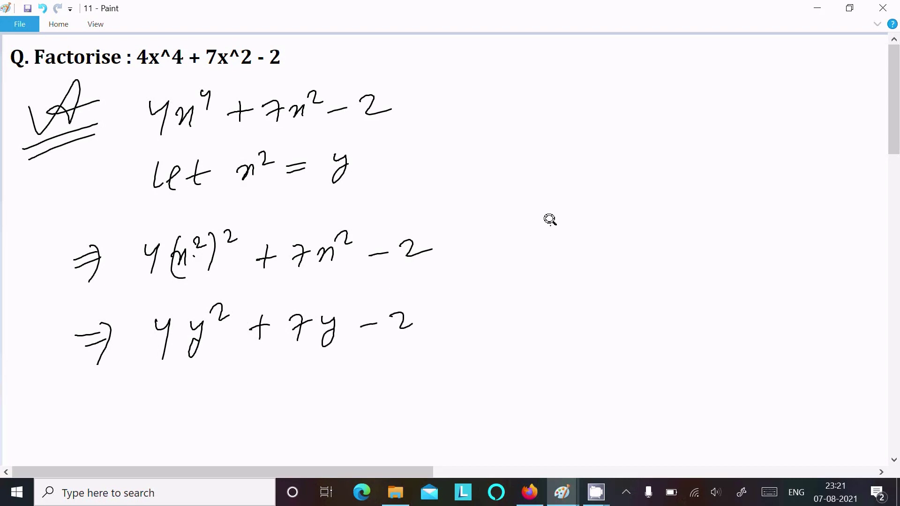
Step: Add the bracketed note [x²=y] to the right of the working
mouse_move(568, 223)
left_mouse_down()
mouse_move(560, 269)
mouse_move(601, 256)
left_mouse_up()
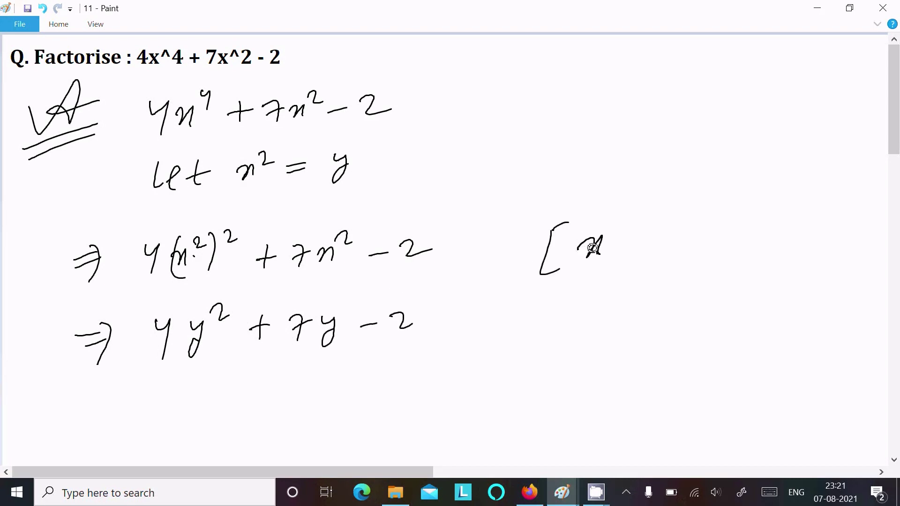
left_click_drag(607, 226, 636, 239)
mouse_move(615, 252)
left_mouse_down()
mouse_move(637, 247)
mouse_move(643, 258)
left_mouse_up()
mouse_move(663, 228)
left_mouse_down()
mouse_move(685, 246)
mouse_move(673, 283)
left_mouse_up()
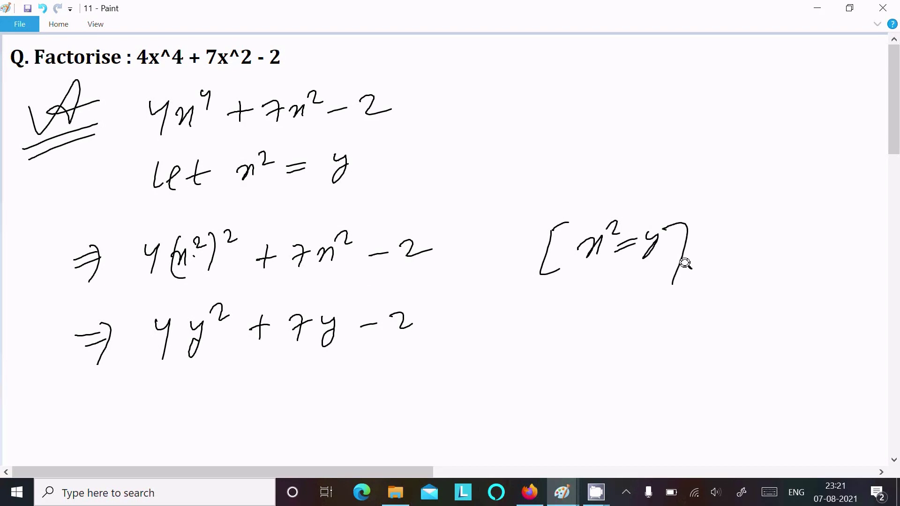
Step: Link the first and last terms and write the product check 4y²×(−2)=−8y²
scroll(887, 111, "down", 4)
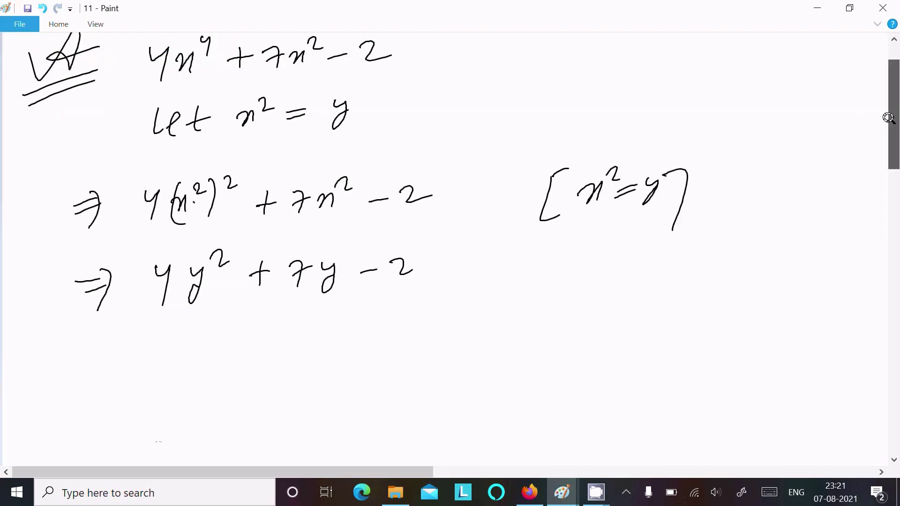
left_click_drag(88, 226, 115, 220)
mouse_move(87, 241)
left_mouse_down()
mouse_move(113, 233)
mouse_move(113, 251)
left_mouse_up()
mouse_move(173, 156)
left_mouse_down()
mouse_move(186, 184)
mouse_move(311, 172)
mouse_move(369, 147)
left_mouse_up()
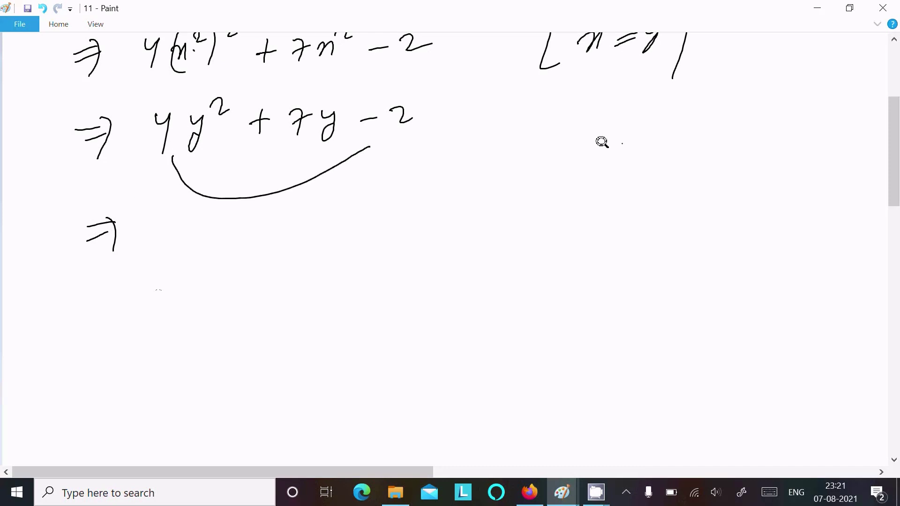
left_click_drag(647, 105, 646, 126)
mouse_move(657, 106)
left_mouse_down()
mouse_move(665, 113)
mouse_move(661, 130)
left_mouse_up()
left_click_drag(679, 96, 710, 123)
mouse_move(712, 111)
left_mouse_down()
mouse_move(700, 124)
mouse_move(724, 125)
left_mouse_up()
mouse_move(728, 117)
left_mouse_down()
mouse_move(754, 121)
mouse_move(759, 133)
left_mouse_up()
left_click_drag(781, 115, 795, 111)
mouse_move(780, 122)
left_mouse_down()
mouse_move(835, 102)
mouse_move(853, 112)
left_mouse_up()
mouse_move(859, 106)
left_mouse_down()
mouse_move(846, 127)
mouse_move(873, 111)
left_mouse_up()
Step: Write the split 7y = 8y − y below the product check
mouse_move(641, 179)
left_mouse_down()
mouse_move(653, 200)
mouse_move(666, 185)
mouse_move(667, 209)
left_mouse_up()
left_click_drag(695, 182, 710, 178)
mouse_move(695, 191)
left_mouse_down()
mouse_move(739, 191)
mouse_move(750, 201)
mouse_move(794, 186)
left_mouse_up()
left_click_drag(803, 177, 789, 203)
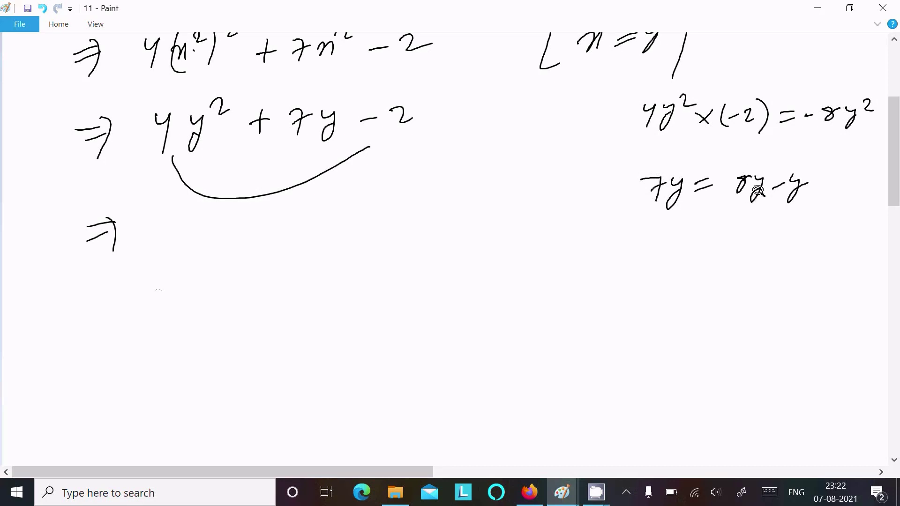
Step: Verify 8y×(−y)=−8y², join both −8y² results with a double arrow, and underline the split
left_click_drag(655, 236, 667, 268)
left_click_drag(693, 237, 708, 253)
mouse_move(708, 237)
left_mouse_down()
mouse_move(694, 253)
mouse_move(720, 256)
mouse_move(732, 242)
left_mouse_up()
mouse_move(736, 234)
left_mouse_down()
mouse_move(737, 259)
mouse_move(751, 262)
left_mouse_up()
left_click_drag(768, 248, 783, 252)
mouse_move(796, 244)
left_mouse_down()
mouse_move(822, 231)
mouse_move(838, 248)
left_mouse_up()
left_click_drag(847, 236, 827, 260)
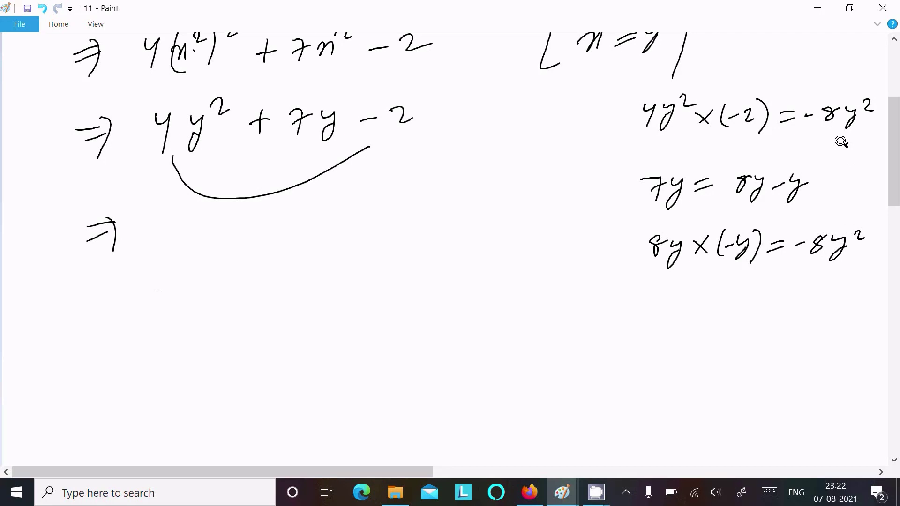
left_click_drag(846, 140, 839, 220)
left_click_drag(821, 205, 849, 202)
left_click_drag(834, 156, 852, 154)
left_click_drag(706, 210, 790, 201)
left_click_drag(758, 207, 783, 207)
Step: Rewrite the expression as 4y²+8y−y−2
mouse_move(156, 224)
left_mouse_down()
mouse_move(164, 226)
mouse_move(156, 261)
left_mouse_up()
left_click_drag(127, 224, 150, 223)
left_click_drag(143, 220, 133, 251)
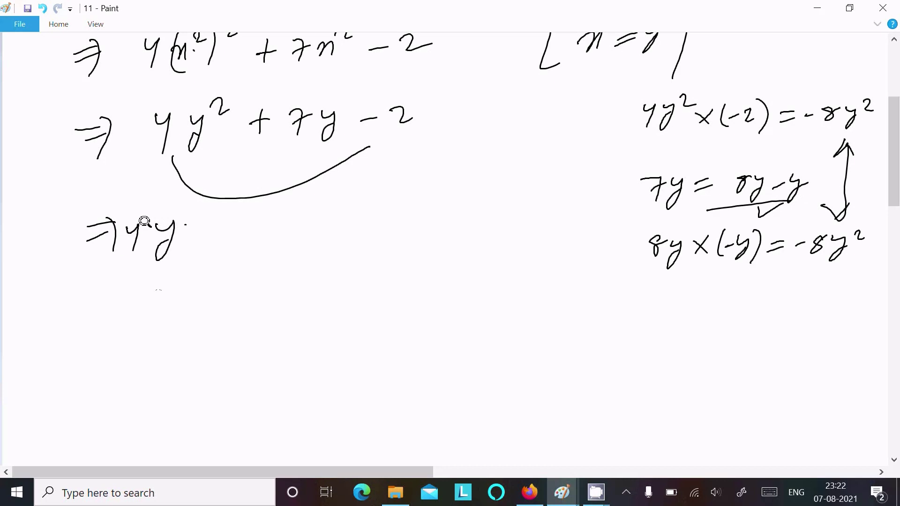
mouse_move(179, 213)
left_mouse_down()
mouse_move(197, 217)
mouse_move(217, 247)
left_mouse_up()
left_click_drag(206, 243, 255, 228)
mouse_move(269, 227)
left_mouse_down()
mouse_move(270, 251)
mouse_move(308, 235)
left_mouse_up()
mouse_move(322, 225)
left_mouse_down()
mouse_move(312, 252)
mouse_move(351, 233)
mouse_move(412, 228)
left_mouse_up()
mouse_move(79, 319)
left_mouse_down()
mouse_move(103, 314)
mouse_move(99, 341)
left_mouse_up()
Step: Write the grouping line ⇒ 4y(y+2) − 1(y+2)
mouse_move(86, 329)
left_mouse_down()
mouse_move(142, 321)
mouse_move(140, 334)
left_mouse_up()
left_click_drag(152, 310, 152, 343)
mouse_move(187, 288)
left_mouse_down()
mouse_move(190, 336)
mouse_move(198, 315)
left_mouse_up()
mouse_move(206, 303)
left_mouse_down()
mouse_move(200, 327)
mouse_move(230, 315)
left_mouse_up()
left_click_drag(234, 307, 257, 337)
mouse_move(279, 312)
left_mouse_down()
mouse_move(300, 303)
mouse_move(313, 313)
left_mouse_up()
mouse_move(340, 284)
left_mouse_down()
mouse_move(334, 321)
mouse_move(365, 296)
left_mouse_up()
mouse_move(370, 286)
left_mouse_down()
mouse_move(362, 309)
mouse_move(385, 304)
left_mouse_up()
left_click_drag(381, 296, 412, 300)
mouse_move(417, 272)
left_mouse_down()
mouse_move(425, 276)
mouse_move(422, 313)
left_mouse_up()
mouse_move(81, 393)
left_mouse_down()
mouse_move(100, 388)
mouse_move(104, 414)
left_mouse_up()
Step: Write the factored form ⇒ (y+2)(4y−1)
left_click_drag(167, 374, 169, 415)
mouse_move(186, 393)
left_mouse_down()
mouse_move(201, 387)
mouse_move(194, 397)
left_mouse_up()
mouse_move(206, 382)
left_mouse_down()
mouse_move(215, 377)
mouse_move(230, 387)
left_mouse_up()
mouse_move(166, 373)
left_mouse_down()
mouse_move(159, 394)
mouse_move(168, 417)
left_mouse_up()
left_click_drag(221, 366, 228, 414)
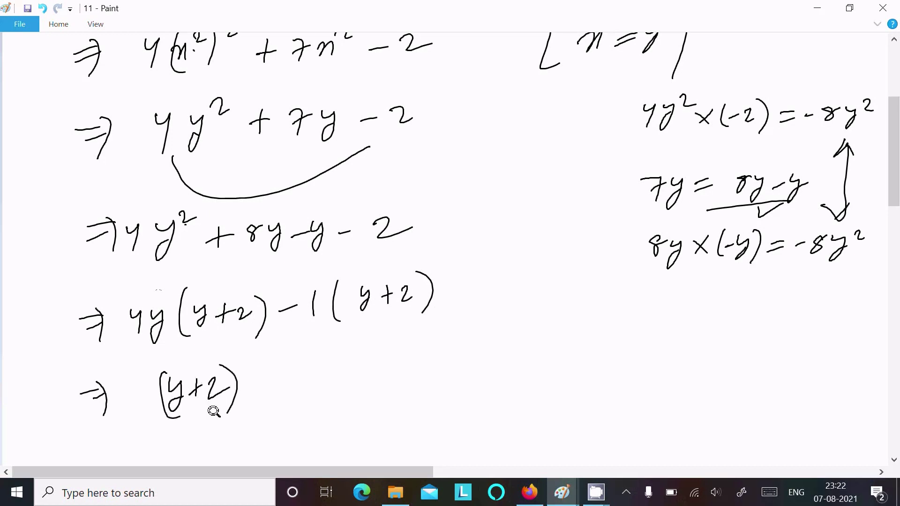
left_click_drag(256, 365, 252, 393)
mouse_move(271, 364)
left_mouse_down()
mouse_move(281, 373)
mouse_move(276, 400)
mouse_move(292, 372)
left_mouse_up()
mouse_move(296, 370)
left_mouse_down()
mouse_move(284, 403)
mouse_move(313, 378)
left_mouse_up()
left_click_drag(323, 368, 324, 382)
left_click_drag(334, 349, 331, 417)
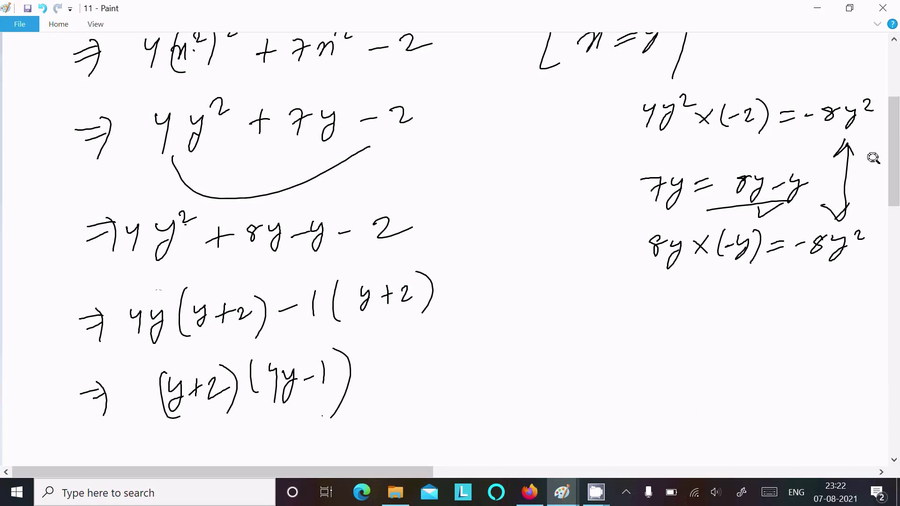
scroll(873, 158, "down", 1)
scroll(872, 159, "down", 5)
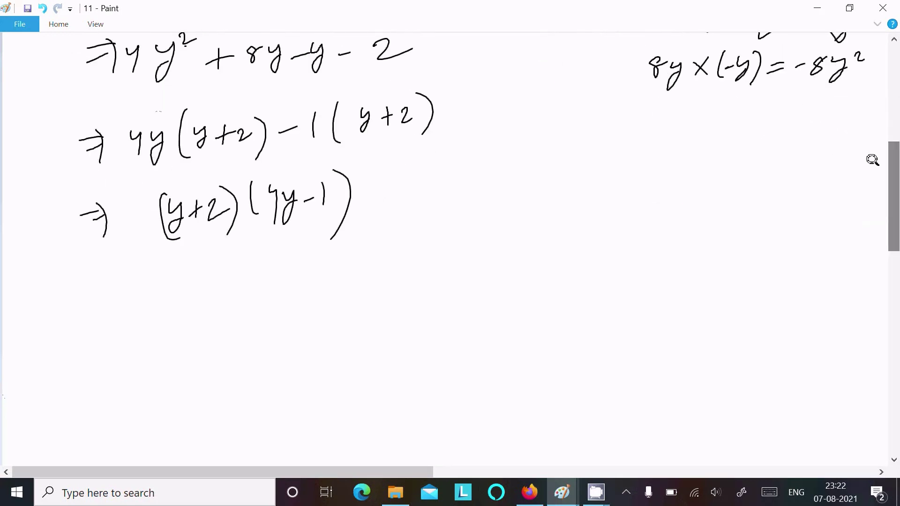
Step: Write the bracketed back-substitution note [y = x²]
mouse_move(500, 175)
left_mouse_down()
mouse_move(496, 207)
mouse_move(534, 186)
left_mouse_up()
left_click_drag(525, 197, 569, 195)
left_click_drag(578, 172, 600, 168)
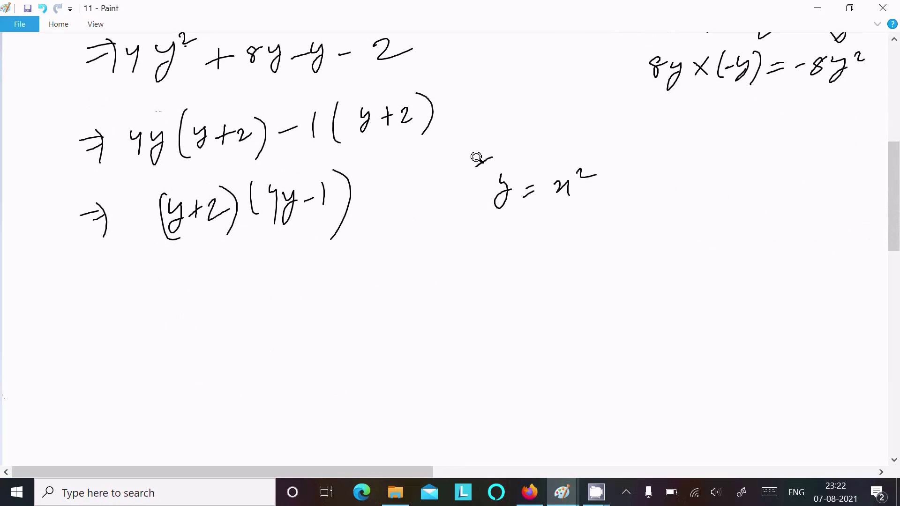
left_click_drag(492, 158, 502, 226)
mouse_move(600, 153)
left_mouse_down()
mouse_move(617, 171)
mouse_move(605, 206)
left_mouse_up()
Step: Write ⇒ (x²+2)(4x²−1) on a new line
left_click_drag(91, 314, 112, 306)
mouse_move(93, 324)
left_mouse_down()
mouse_move(108, 320)
mouse_move(102, 344)
left_mouse_up()
mouse_move(149, 286)
left_mouse_down()
mouse_move(151, 346)
mouse_move(179, 313)
left_mouse_up()
mouse_move(178, 313)
left_mouse_down()
mouse_move(176, 329)
mouse_move(197, 308)
mouse_move(221, 317)
left_mouse_up()
mouse_move(212, 309)
left_mouse_down()
mouse_move(209, 327)
mouse_move(245, 324)
left_mouse_up()
left_click_drag(251, 288, 237, 354)
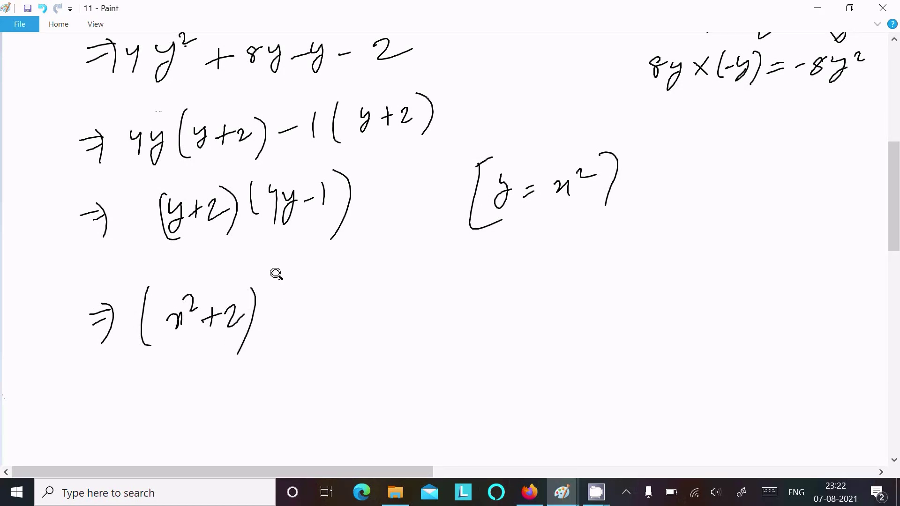
left_click_drag(283, 275, 289, 339)
mouse_move(307, 293)
left_mouse_down()
mouse_move(318, 302)
mouse_move(313, 332)
mouse_move(338, 302)
mouse_move(336, 319)
left_mouse_up()
left_click_drag(341, 292, 360, 297)
left_click_drag(364, 307, 375, 304)
left_click_drag(380, 294, 383, 310)
left_click_drag(391, 276, 379, 339)
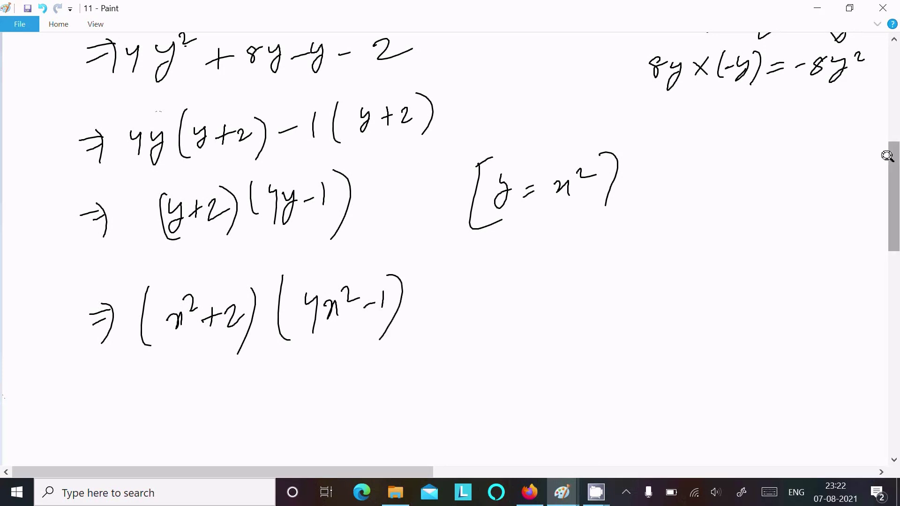
Step: Begin the next line with ⇒ (x²+2
left_click_drag(890, 153, 878, 181)
left_click_drag(84, 291, 103, 288)
mouse_move(87, 301)
left_mouse_down()
mouse_move(105, 295)
mouse_move(105, 314)
mouse_move(161, 286)
left_mouse_up()
left_click_drag(168, 291, 184, 290)
mouse_move(177, 281)
left_mouse_down()
mouse_move(178, 298)
mouse_move(192, 293)
left_mouse_up()
Step: Bracket x²+2 as (x²+2) and undo the stray bracket stroke after it
left_click_drag(136, 263, 150, 322)
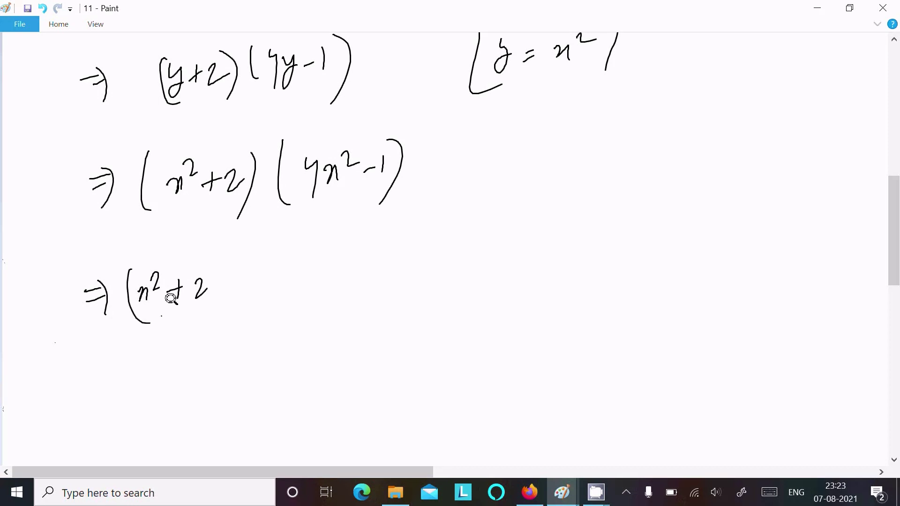
left_click_drag(207, 266, 205, 326)
left_click_drag(254, 250, 267, 317)
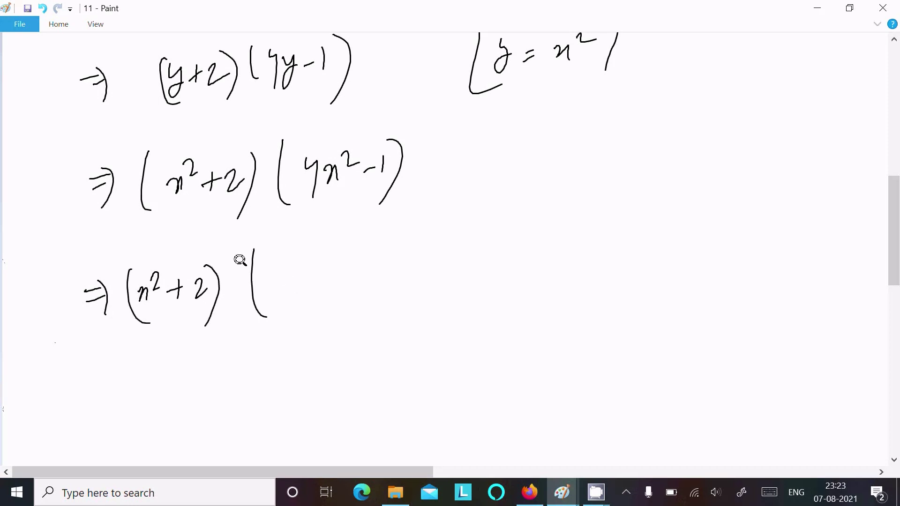
left_click(43, 8)
Step: Write the difference of squares {(2y)²−(1)²} after (x²+2)
mouse_move(264, 252)
left_mouse_down()
mouse_move(248, 328)
mouse_move(268, 330)
left_mouse_up()
left_click_drag(295, 280, 307, 296)
left_click_drag(313, 281, 315, 310)
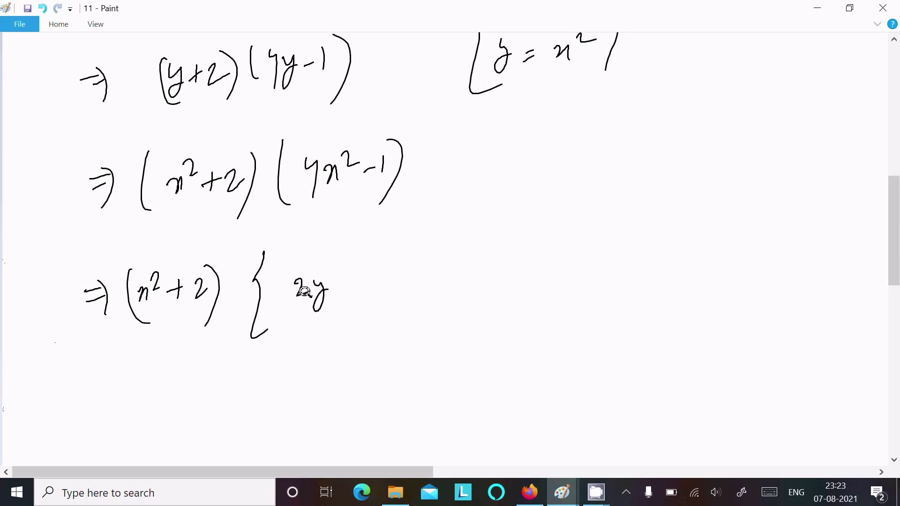
left_click_drag(287, 274, 300, 320)
left_click_drag(340, 264, 334, 313)
left_click_drag(344, 268, 398, 283)
mouse_move(412, 272)
left_mouse_down()
mouse_move(406, 295)
mouse_move(429, 300)
left_mouse_up()
mouse_move(442, 253)
left_mouse_down()
mouse_move(477, 287)
mouse_move(465, 304)
left_mouse_up()
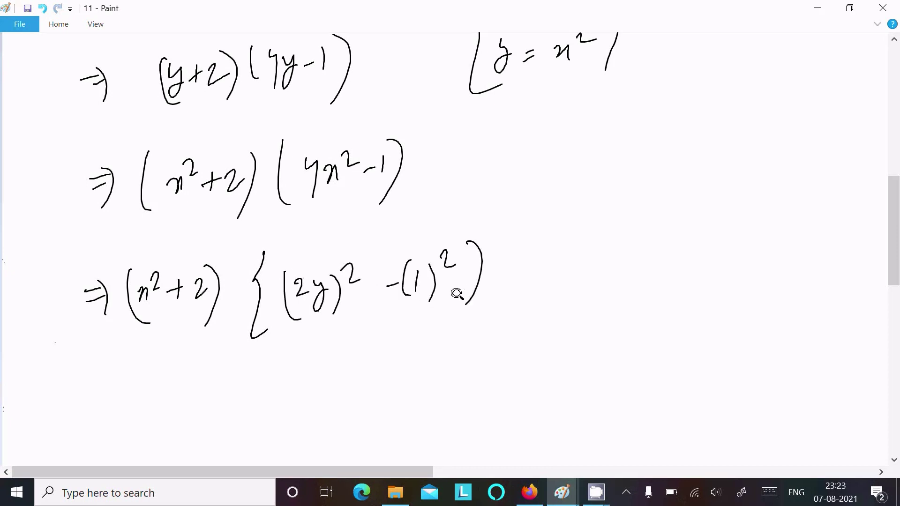
Step: On the next line, write an implies arrow followed by the factor (x²+2)
left_click_drag(890, 202, 891, 241)
left_click_drag(104, 253, 124, 249)
mouse_move(103, 265)
left_mouse_down()
mouse_move(127, 255)
mouse_move(124, 276)
left_mouse_up()
mouse_move(167, 255)
left_mouse_down()
mouse_move(170, 243)
mouse_move(177, 253)
left_mouse_up()
left_click_drag(179, 235, 193, 240)
mouse_move(207, 237)
left_mouse_down()
mouse_move(202, 253)
mouse_move(221, 240)
mouse_move(254, 241)
left_mouse_up()
left_click_drag(162, 221, 184, 283)
left_click_drag(243, 220, 252, 272)
Step: Complete the answer with the factors (2y+1)(2y−1)
mouse_move(290, 212)
left_mouse_down()
mouse_move(295, 261)
mouse_move(319, 247)
left_mouse_up()
mouse_move(325, 224)
left_mouse_down()
mouse_move(329, 253)
mouse_move(348, 253)
left_mouse_up()
left_click_drag(344, 242, 368, 246)
mouse_move(380, 219)
left_mouse_down()
mouse_move(374, 268)
mouse_move(464, 237)
left_mouse_up()
mouse_move(468, 222)
left_mouse_down()
mouse_move(456, 253)
mouse_move(484, 238)
left_mouse_up()
left_click_drag(491, 224, 489, 244)
left_click_drag(502, 208, 493, 265)
Step: Double-underline the final factorised answer and scroll back to the top
left_click_drag(190, 319, 467, 270)
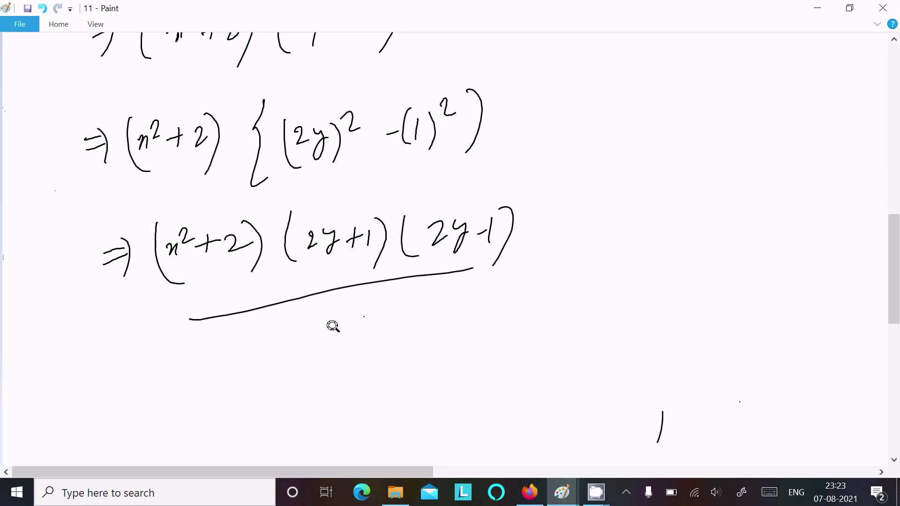
left_click_drag(240, 344, 437, 297)
left_click_drag(890, 239, 888, 33)
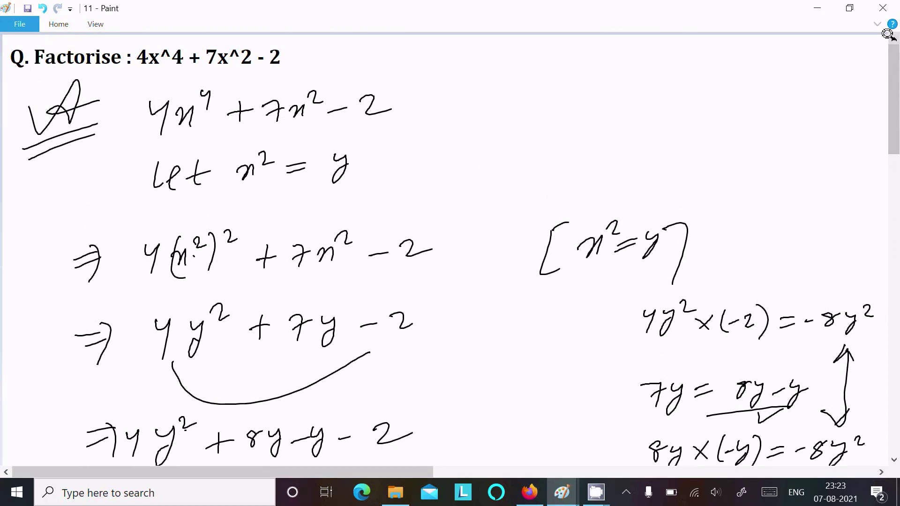